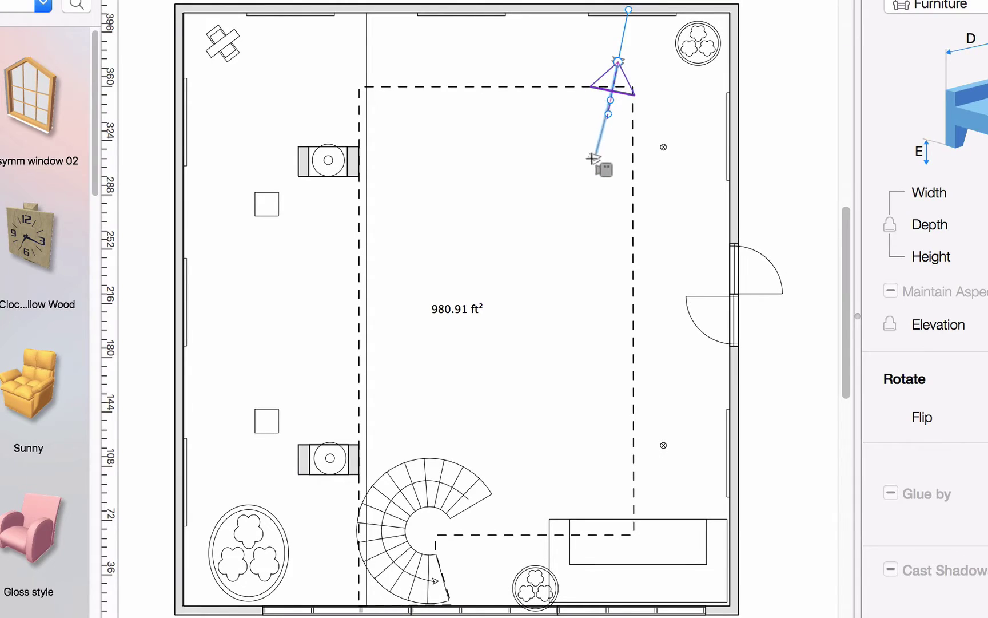
- Add track points down the right side and left to the lower middle, then rotate the last camera
left_click_drag(604, 193, 661, 307)
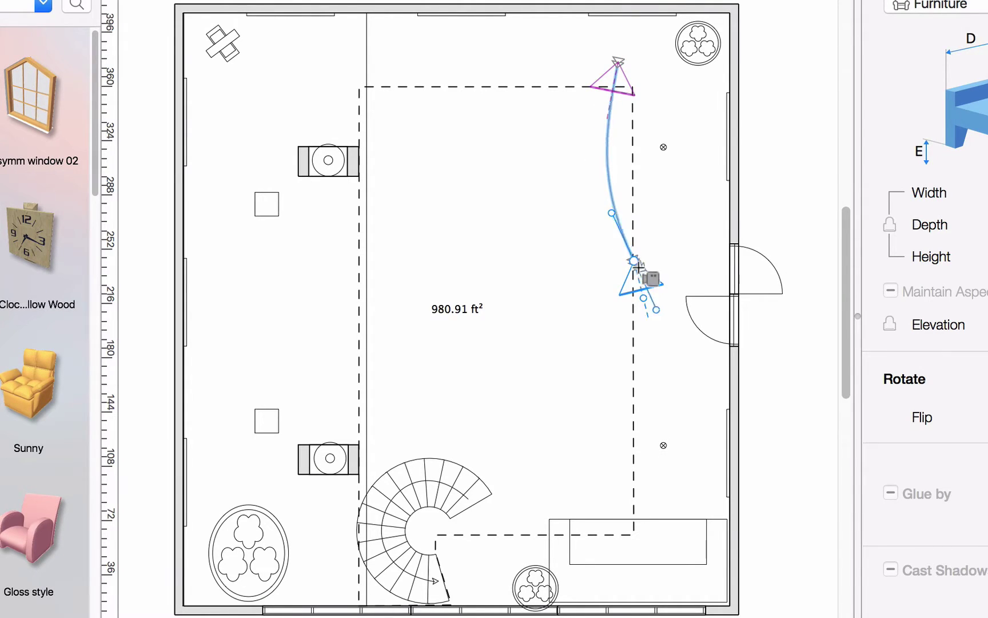
left_click(685, 341)
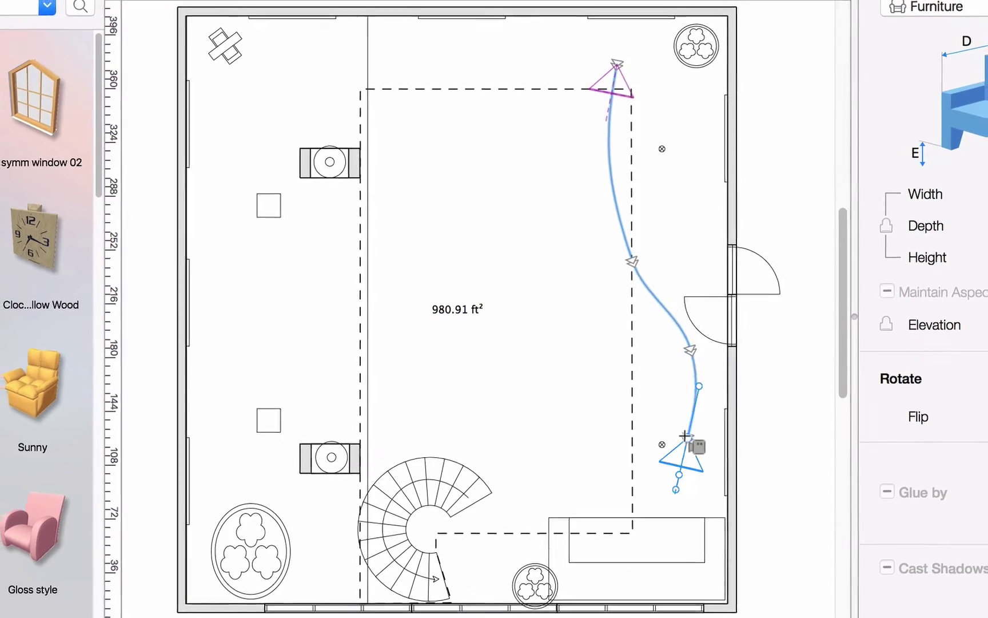
left_click_drag(685, 437, 572, 461)
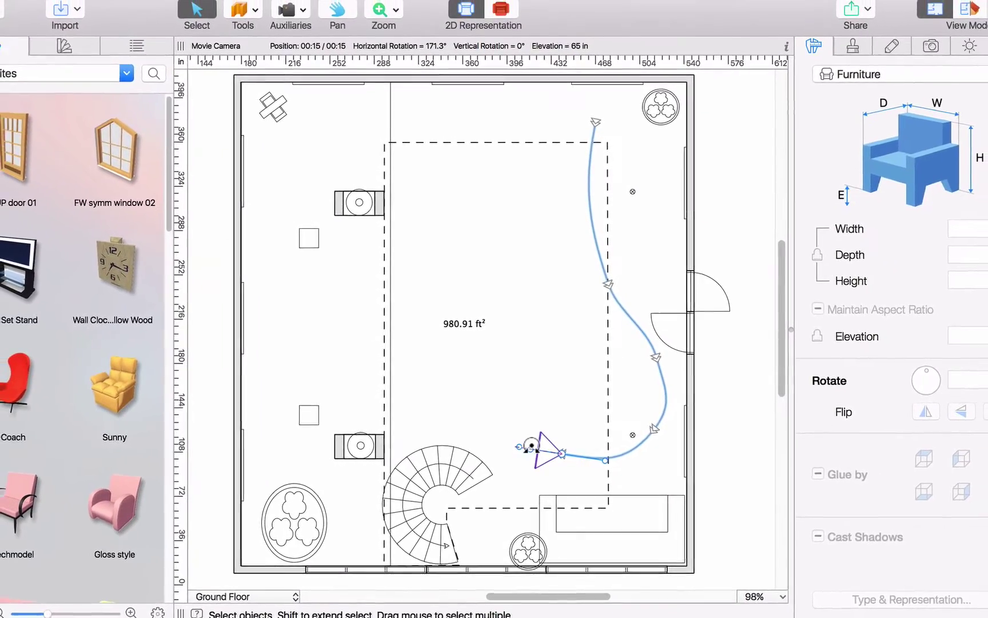
left_click_drag(530, 447, 534, 429)
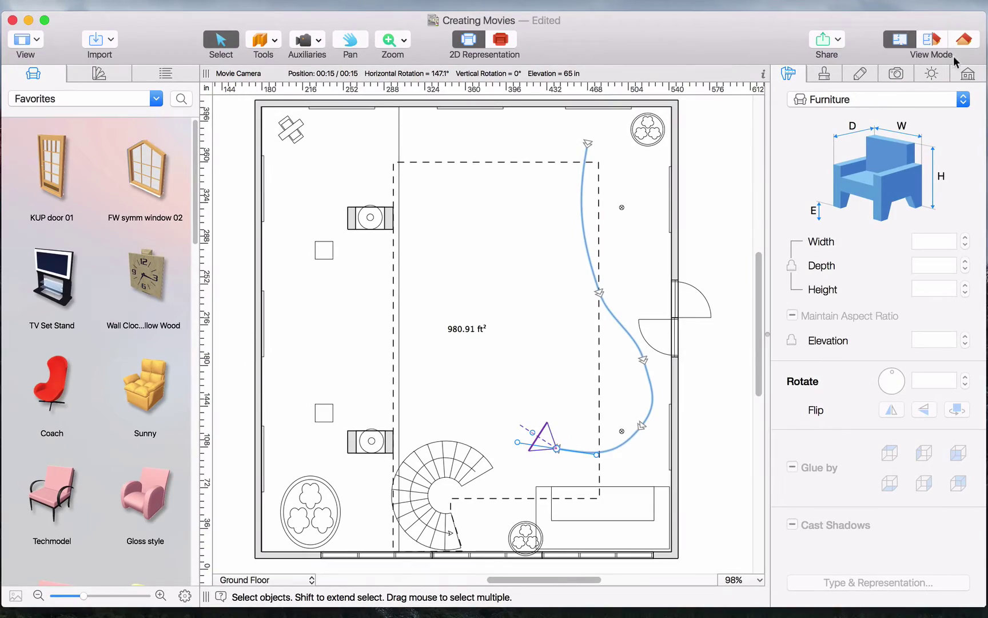
- Pick Movie Track from Auxiliaries and draw camera points from the room's top past the doorway
left_click(964, 40)
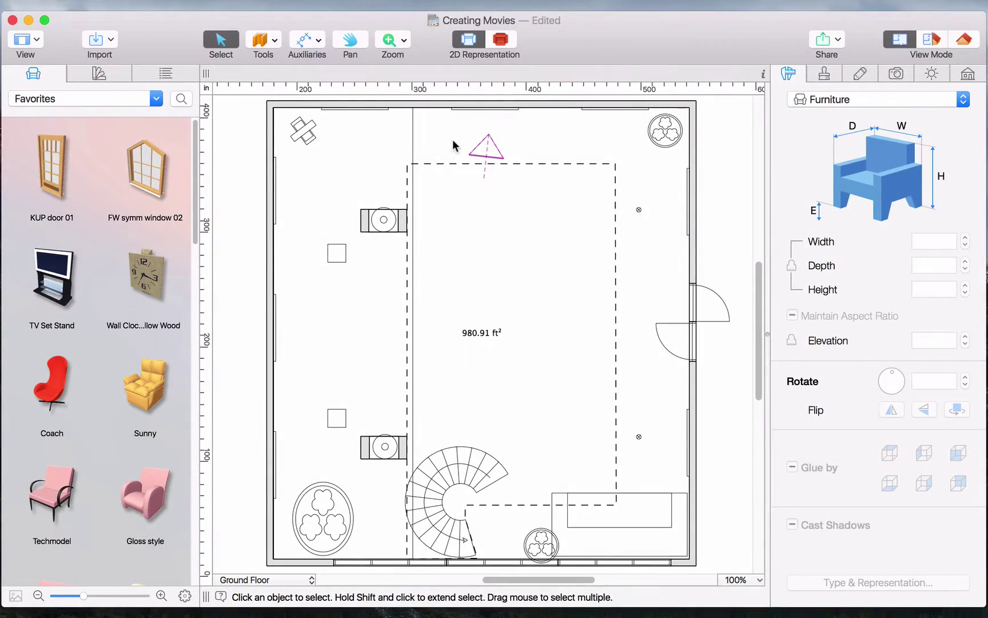
left_click(317, 40)
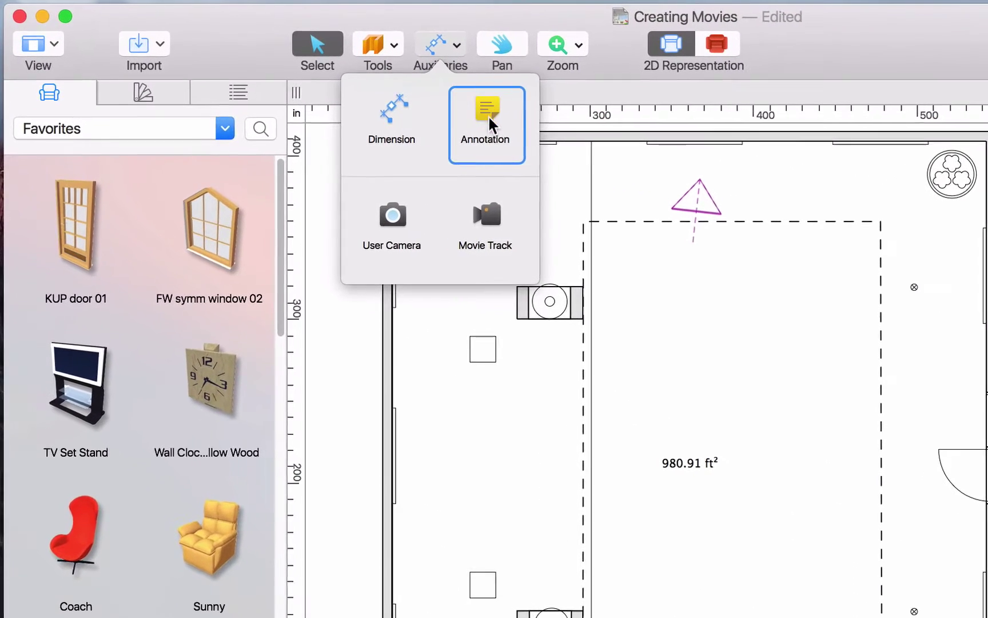
left_click(493, 220)
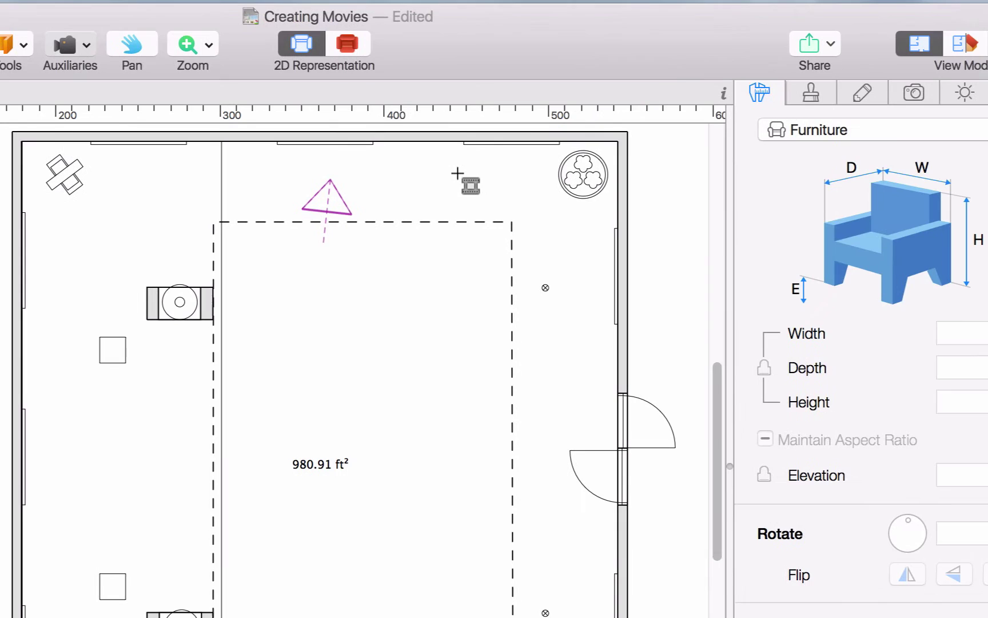
mouse_move(458, 175)
left_mouse_down()
mouse_move(450, 375)
mouse_move(526, 386)
left_mouse_up()
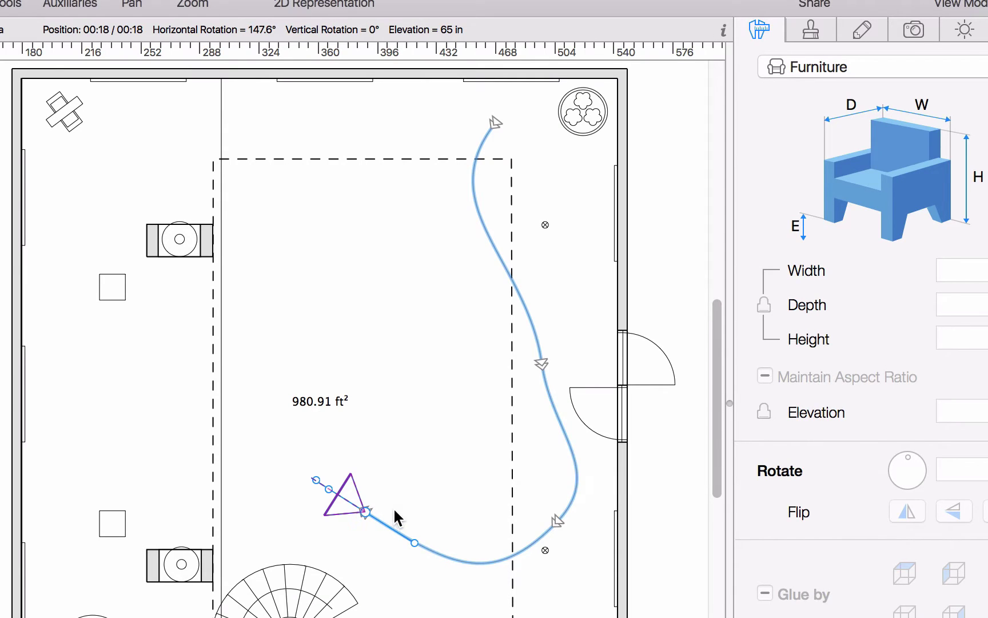
left_click(402, 491)
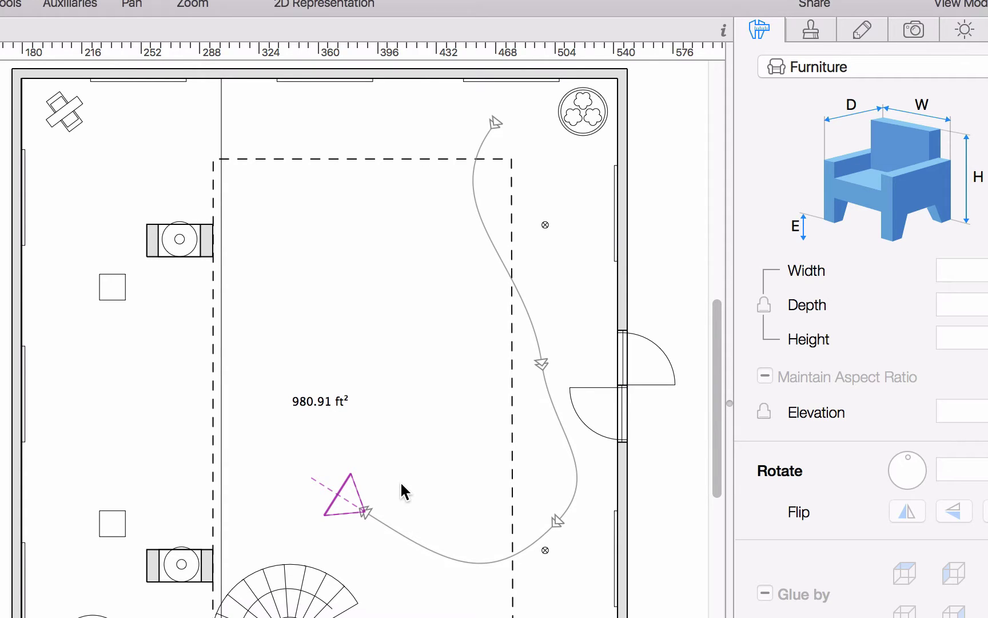
- Drag the Bezier handles of the lower-bend camera and the doorway camera to reshape the curve
left_click(556, 522)
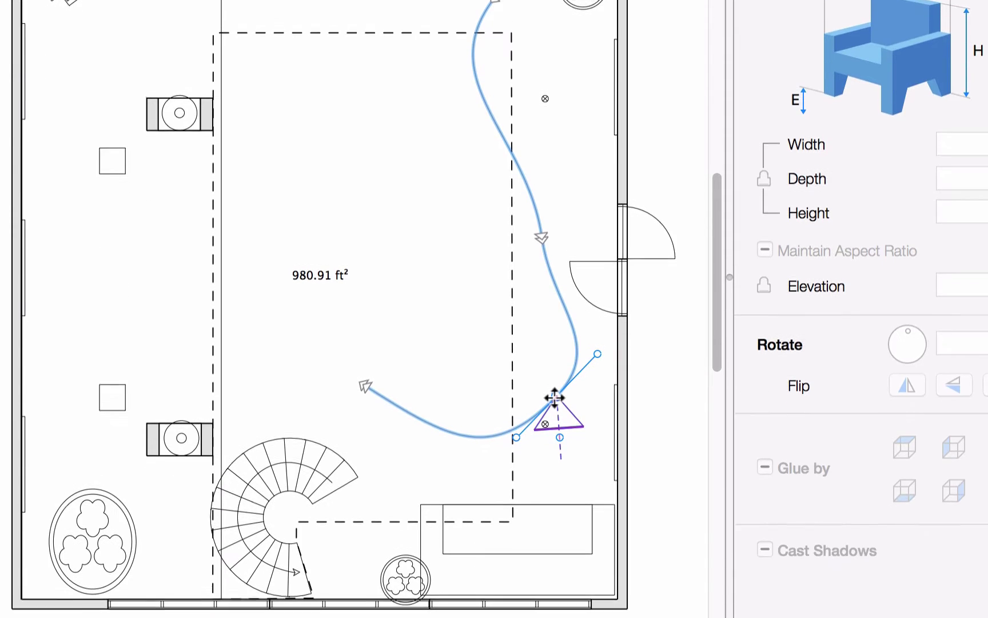
right_click(554, 525)
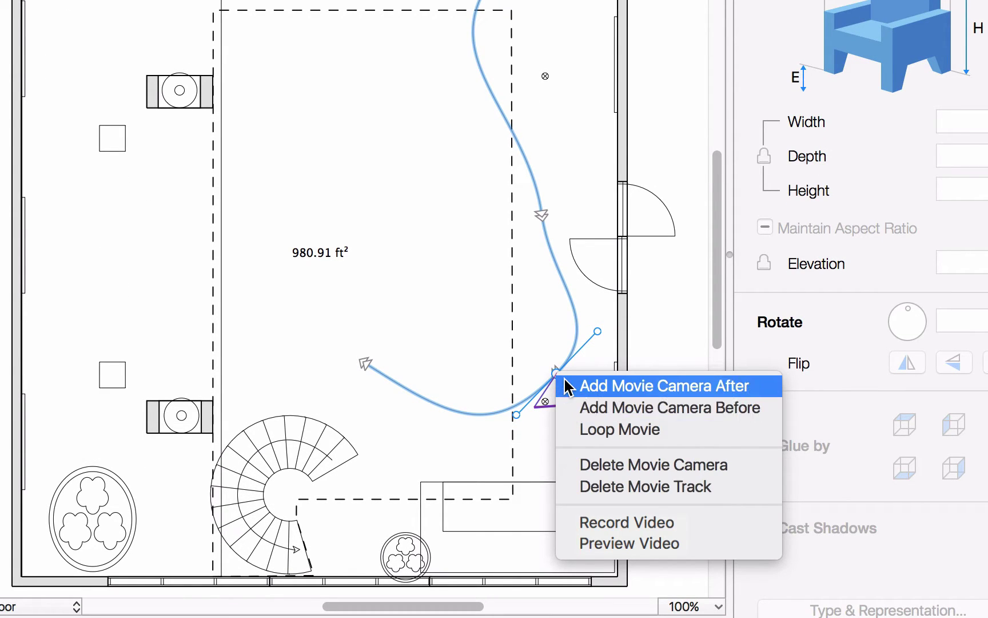
left_click(522, 340)
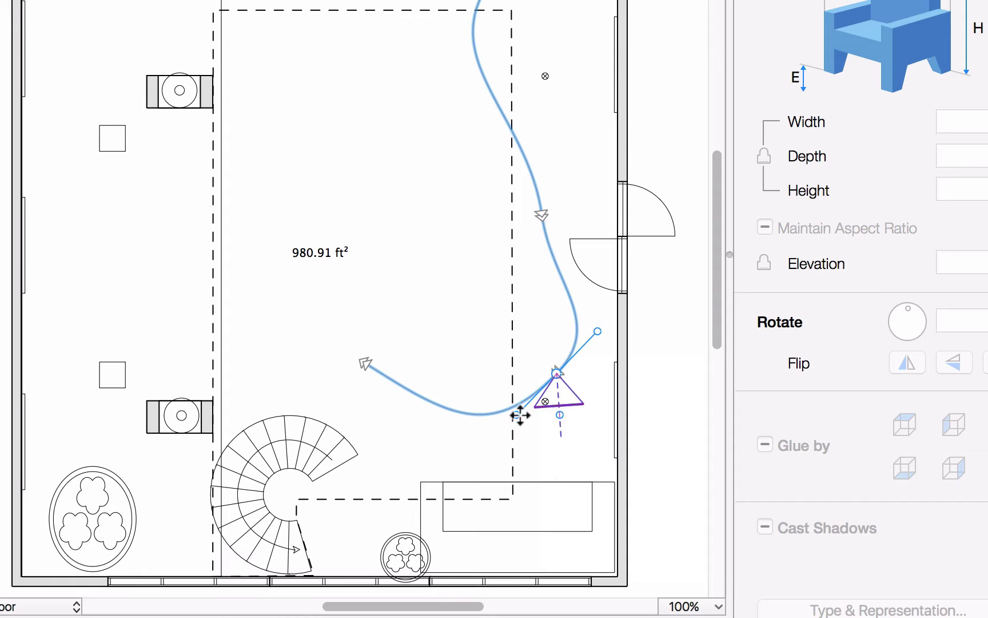
left_click_drag(513, 412, 496, 391)
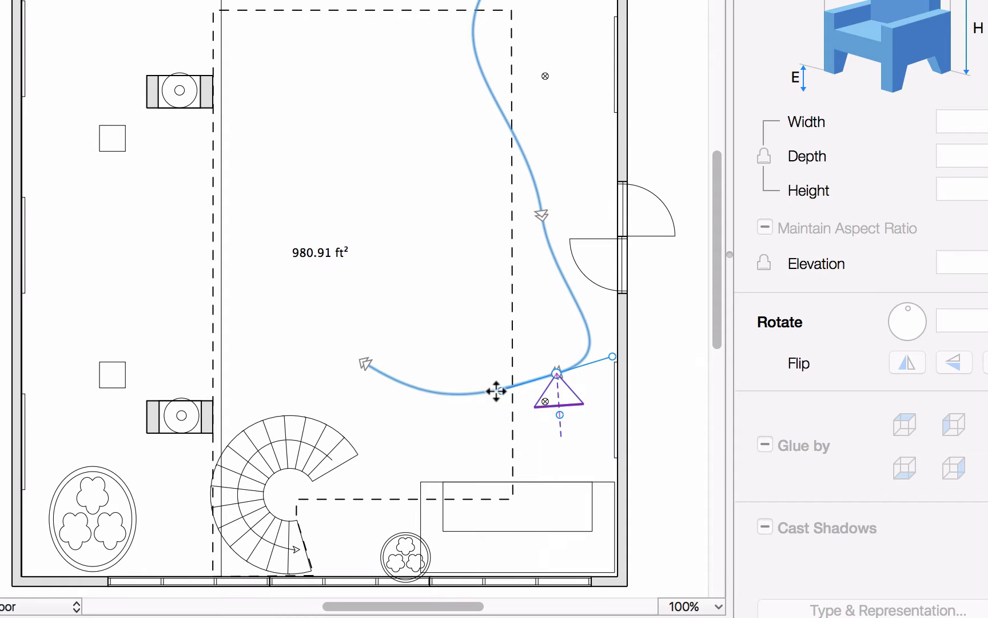
left_click(541, 214)
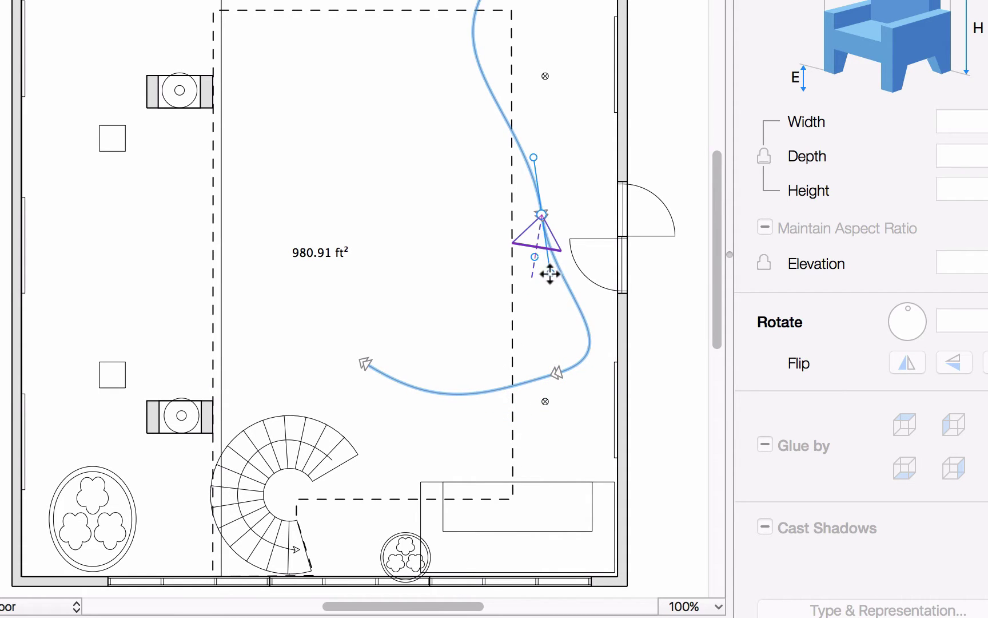
left_click_drag(549, 272, 564, 271)
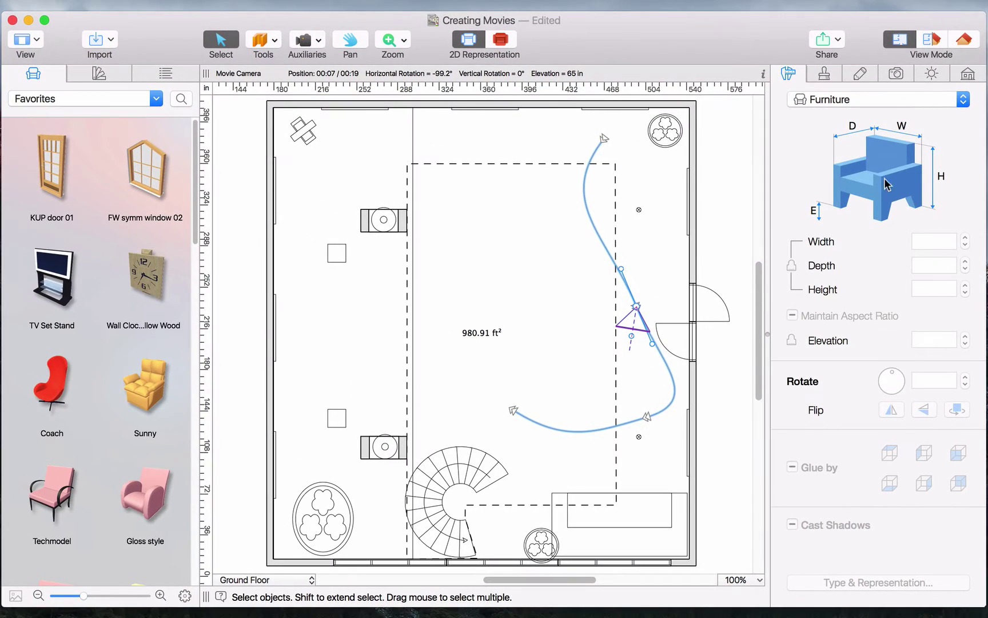
- Show plan and 3D side by side, then preview Movie Camera 3 and Movie Camera 4
left_click(932, 41)
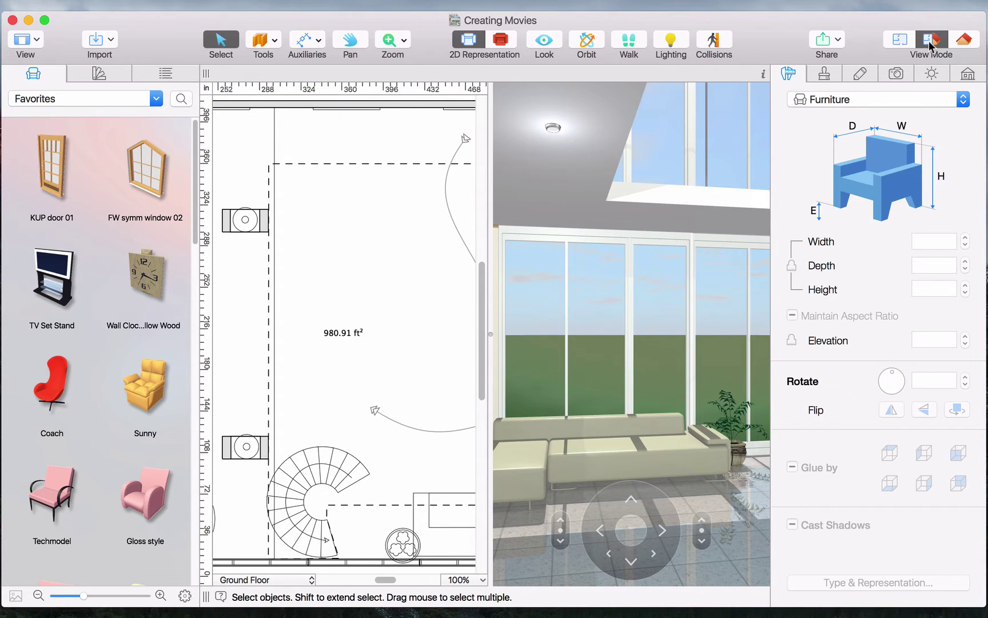
left_click(898, 73)
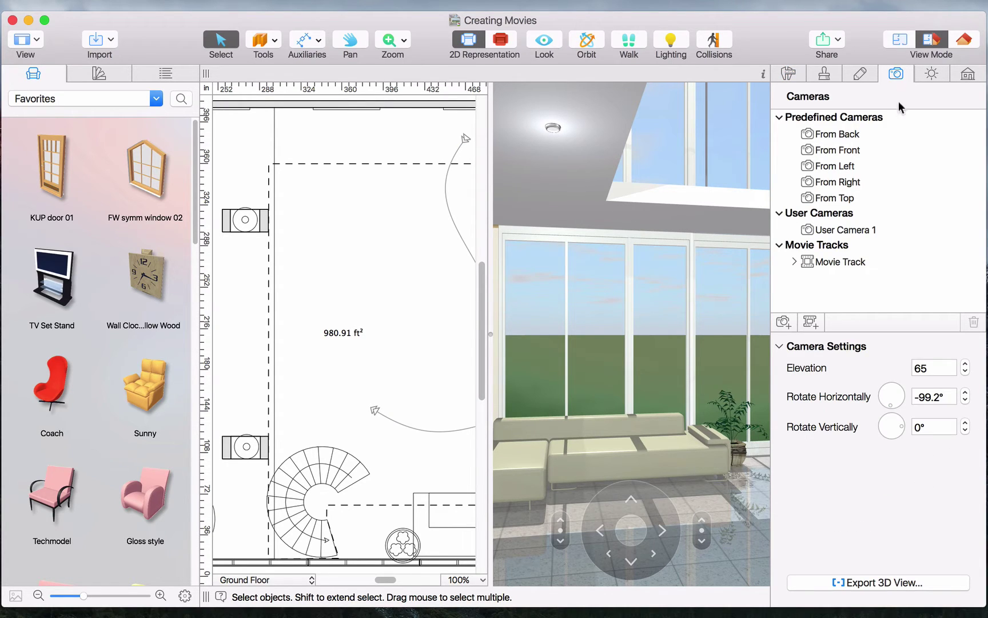
left_click(795, 262)
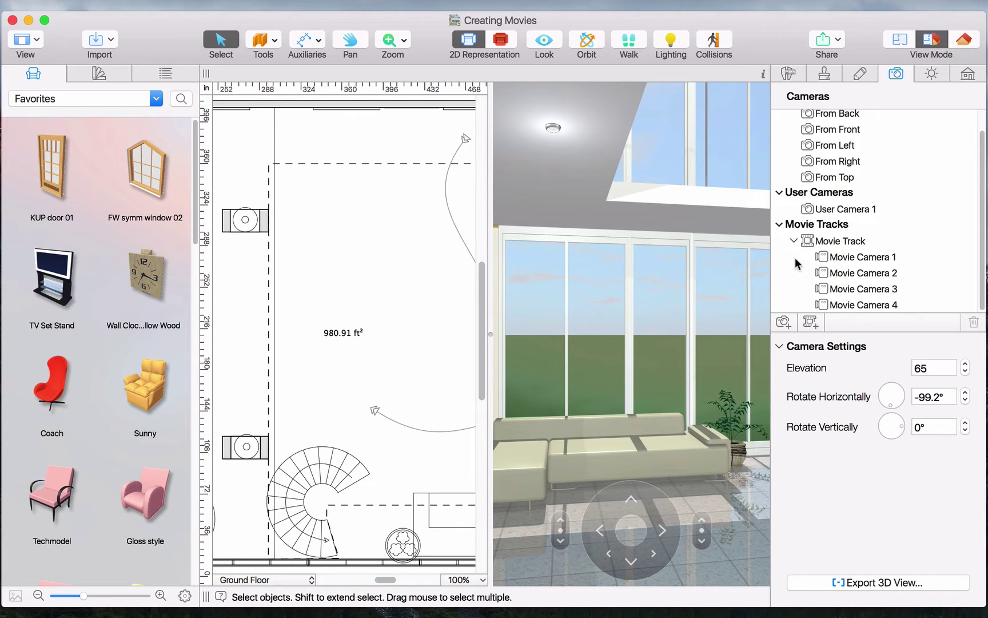
left_click(841, 289)
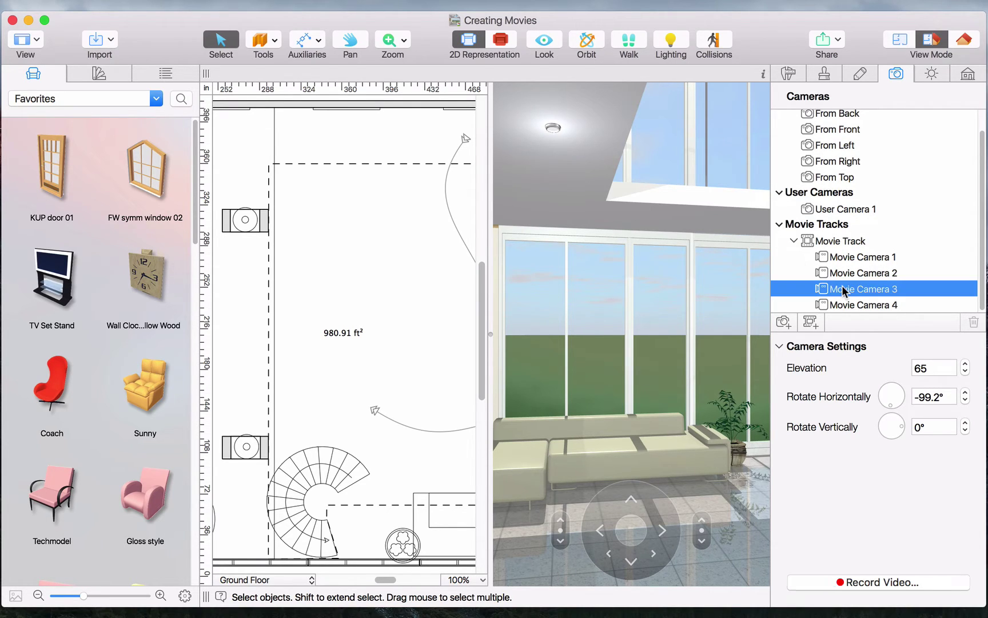
left_click(851, 304)
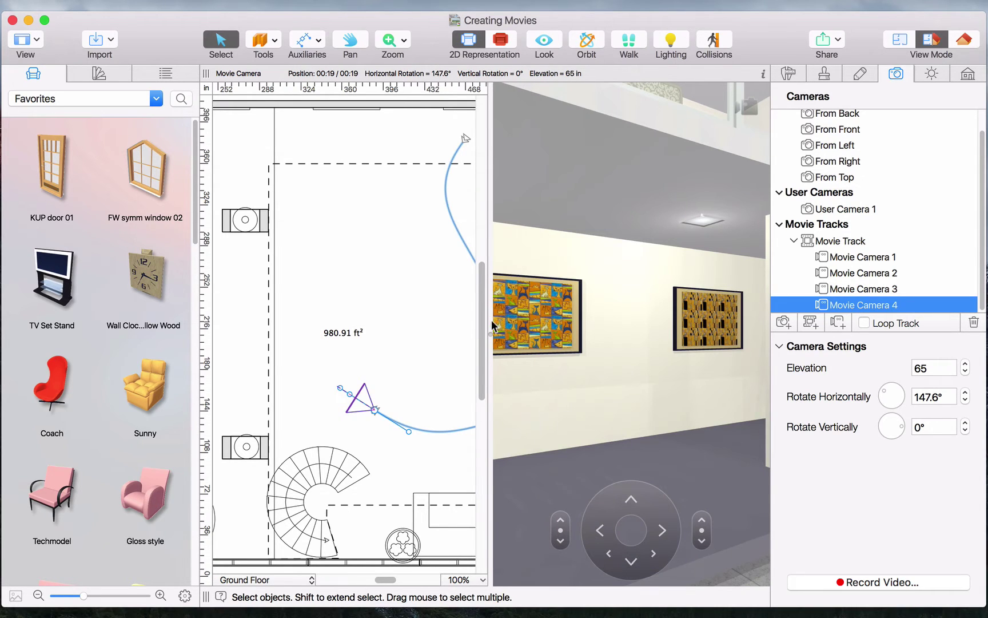
- Give Movie Camera 4 a 102.6° turn, 20° tilt and 110¼ in height, then widen the plan
left_click_drag(488, 331, 409, 322)
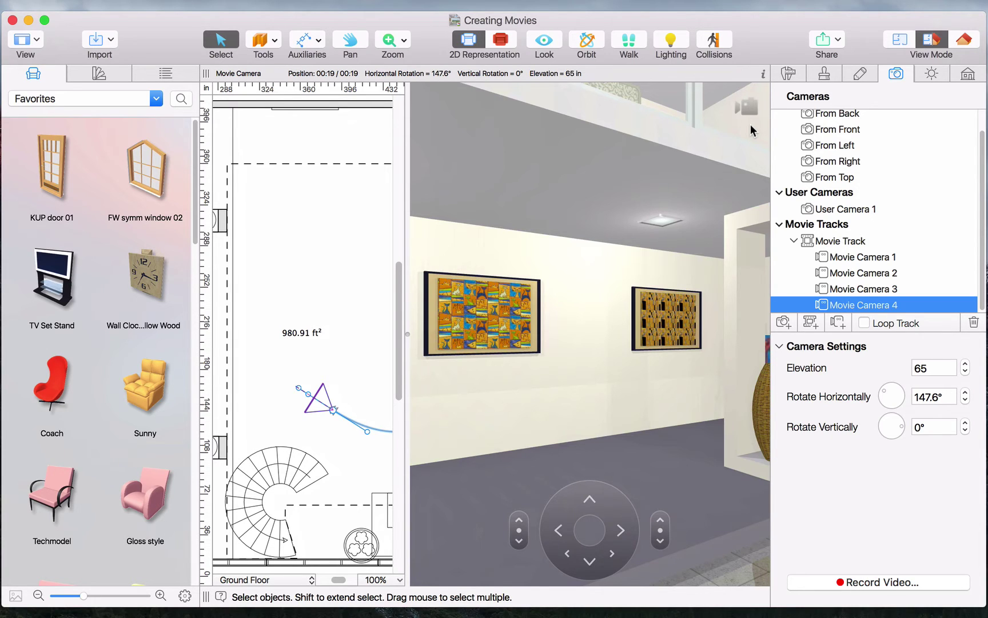
left_click(621, 531)
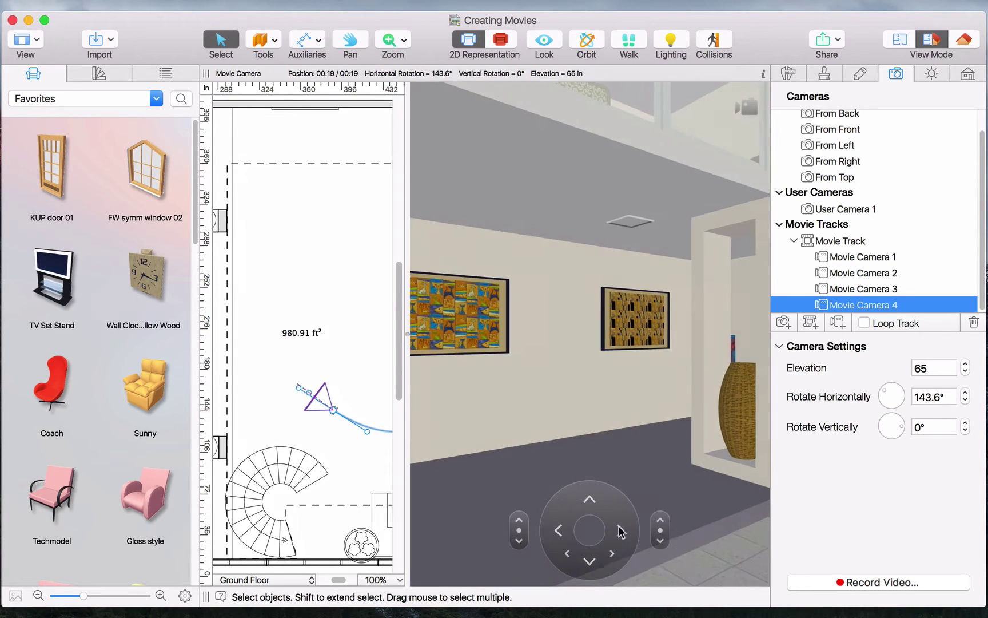
left_click_drag(619, 527, 618, 526)
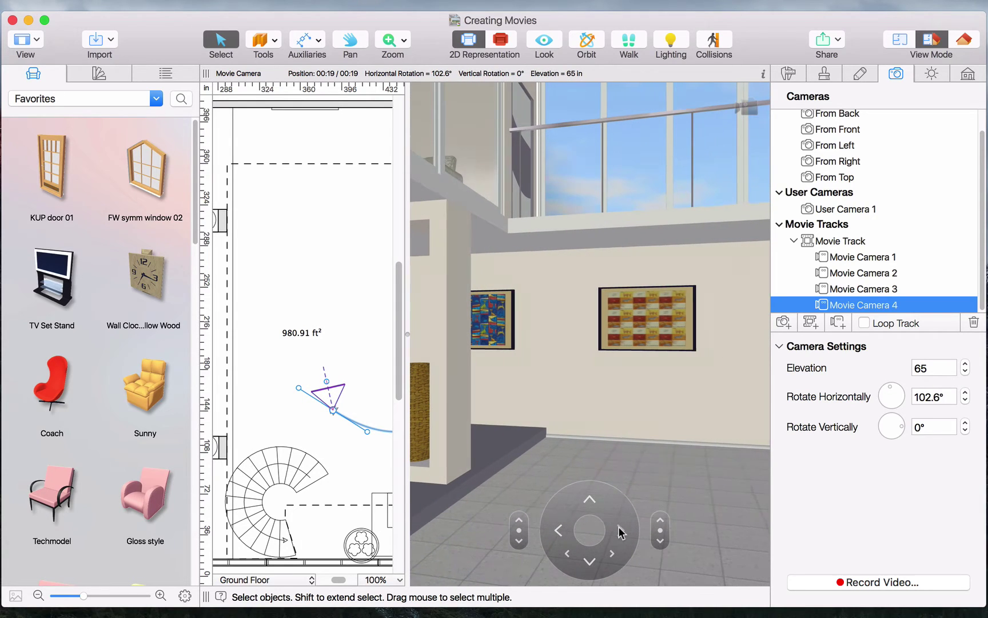
left_click_drag(518, 521, 518, 523)
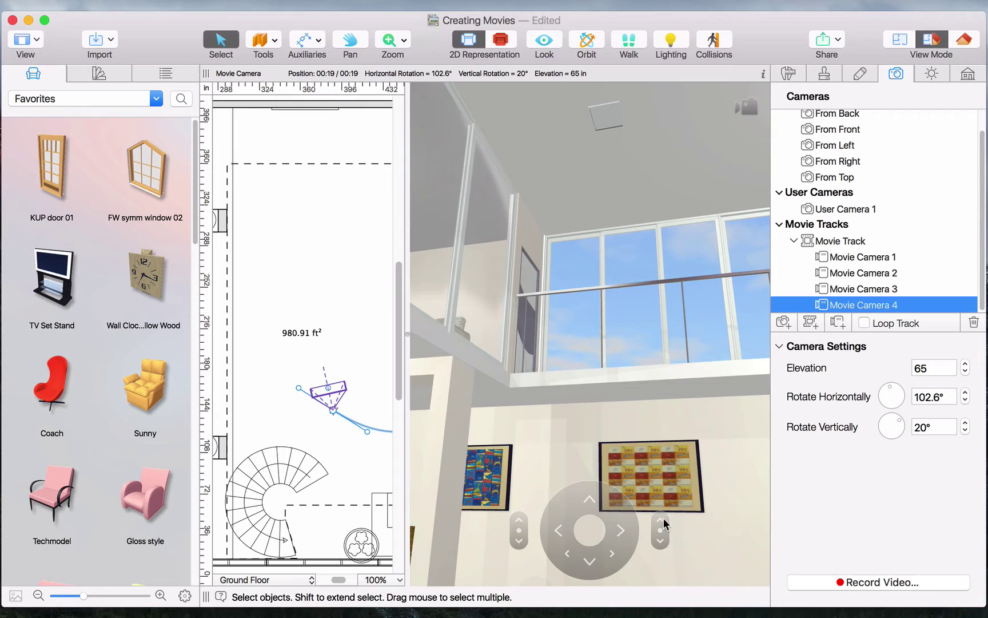
left_click_drag(662, 518, 663, 518)
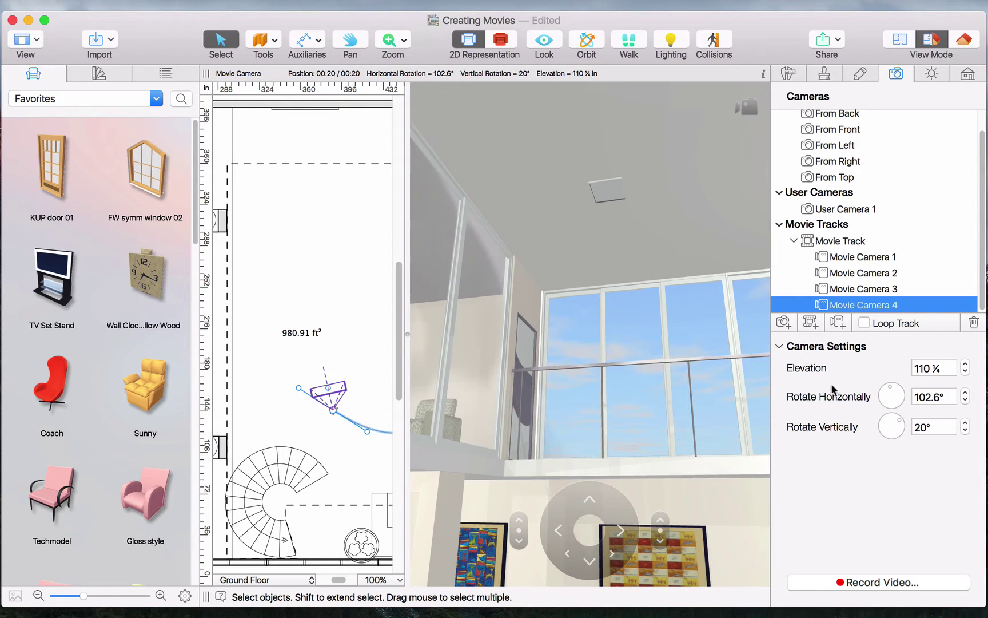
left_click(840, 290)
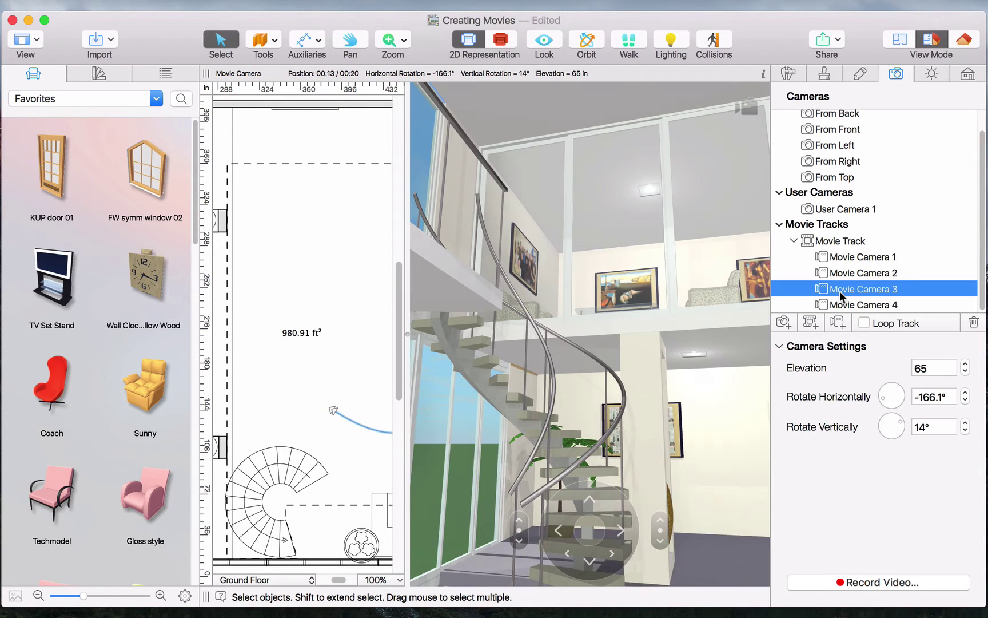
left_click_drag(408, 333, 609, 339)
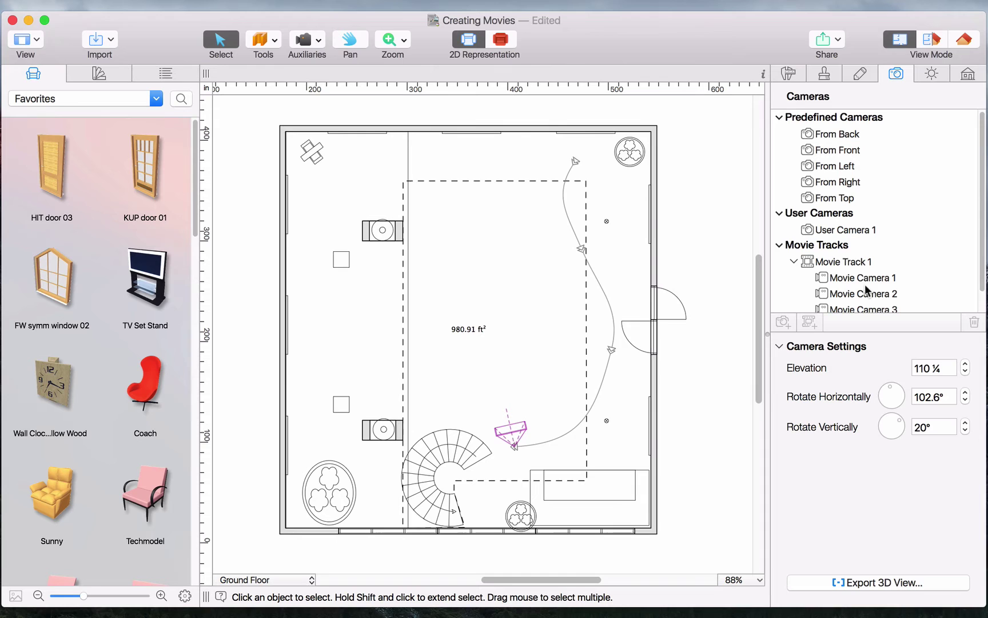
- Select Movie Track 1 in the Cameras list and bring up the Share dropdown
left_click(856, 258)
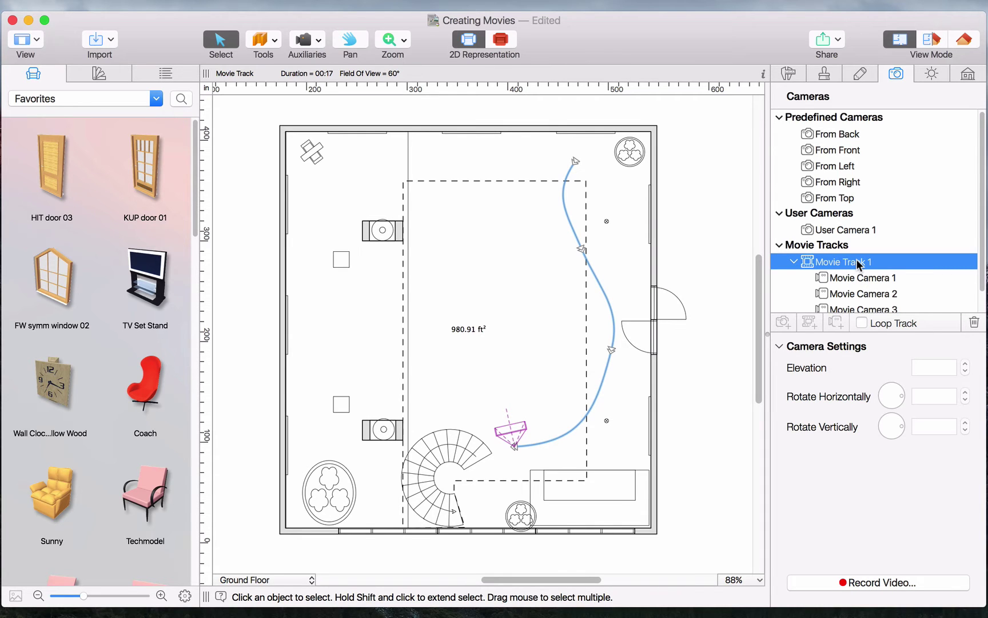
left_click(827, 585)
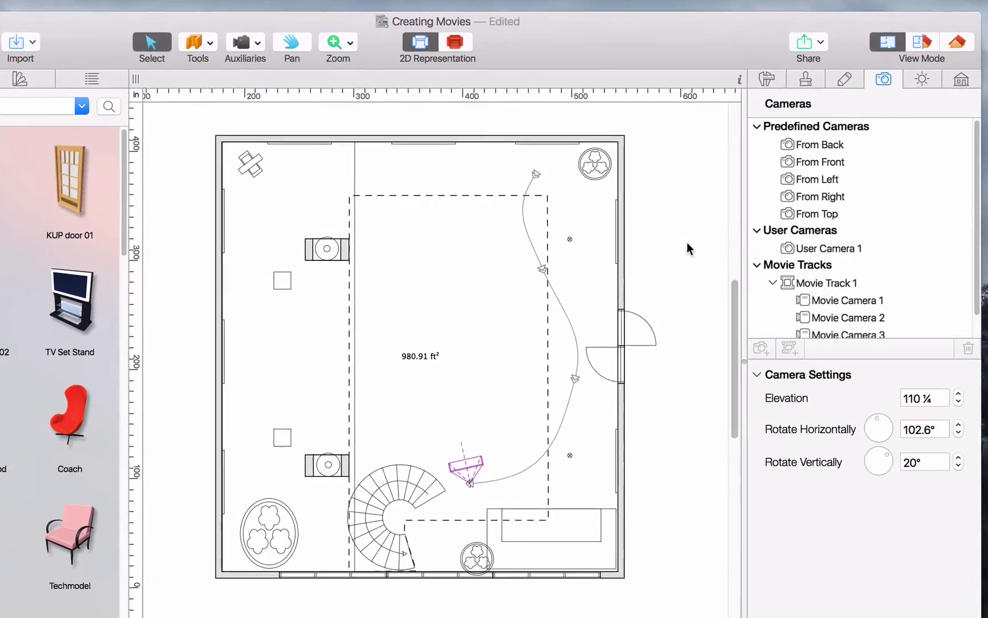
left_click(742, 48)
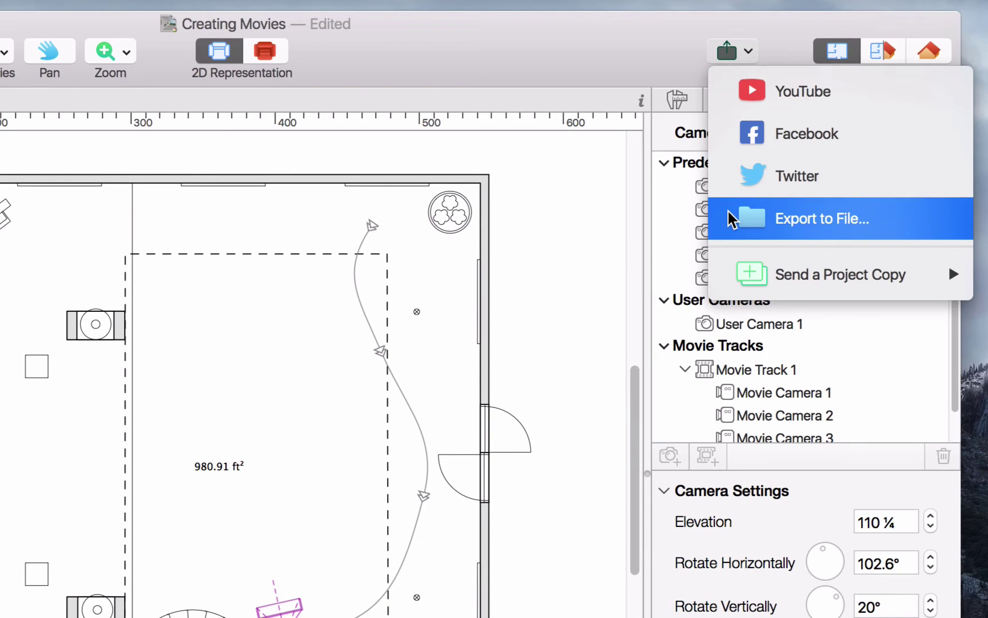
- Export Movie Track 1 to a file at 640x360, 25 FPS, QuickTime H264 and Best quality
left_click(771, 219)
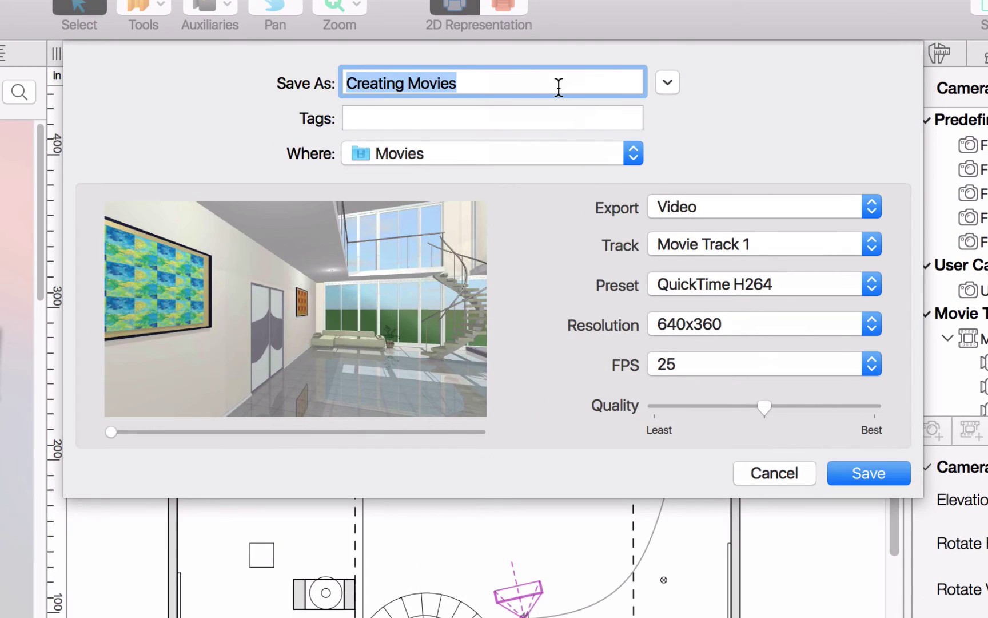
left_click(639, 159)
left_click(639, 160)
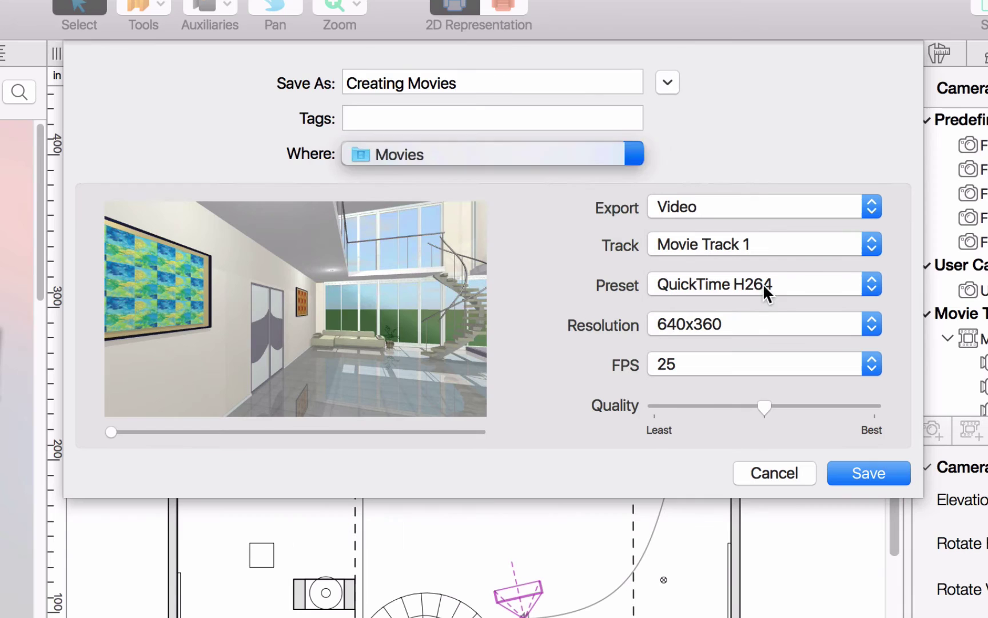
left_click(765, 325)
left_click(764, 324)
left_click(763, 364)
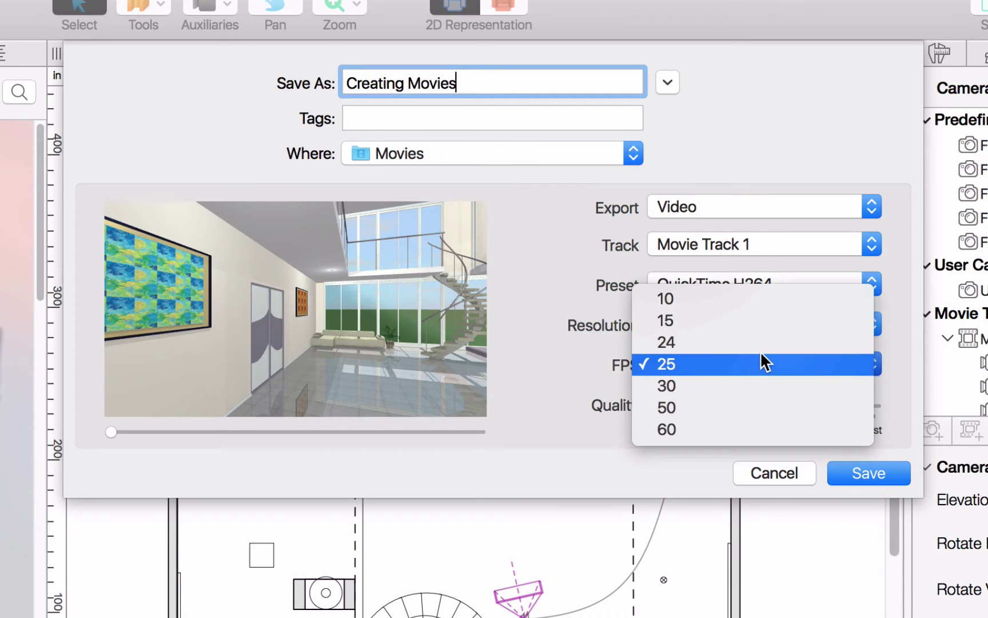
left_click(762, 363)
left_click(806, 284)
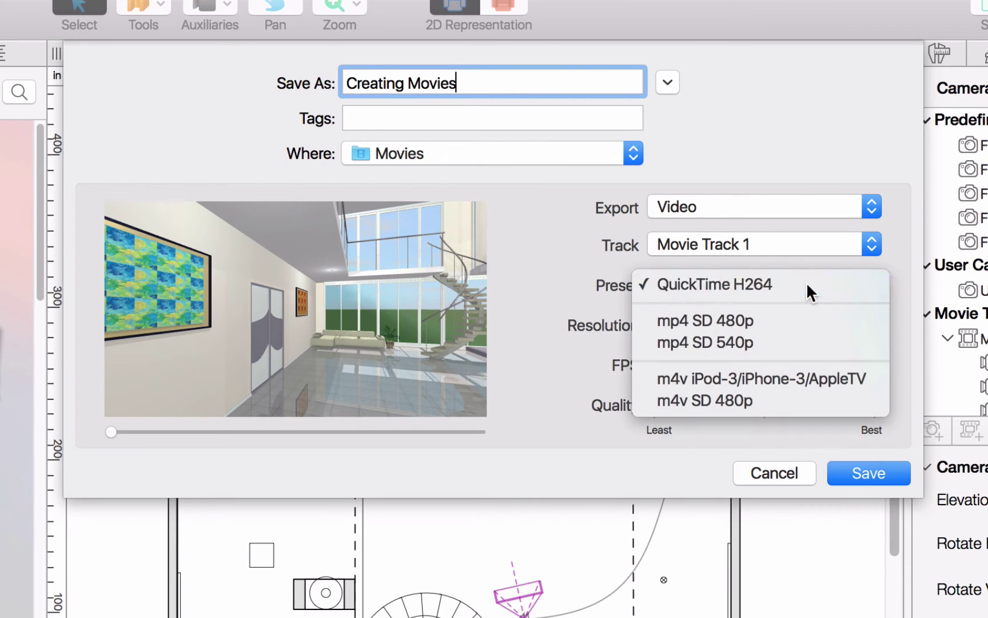
left_click(806, 285)
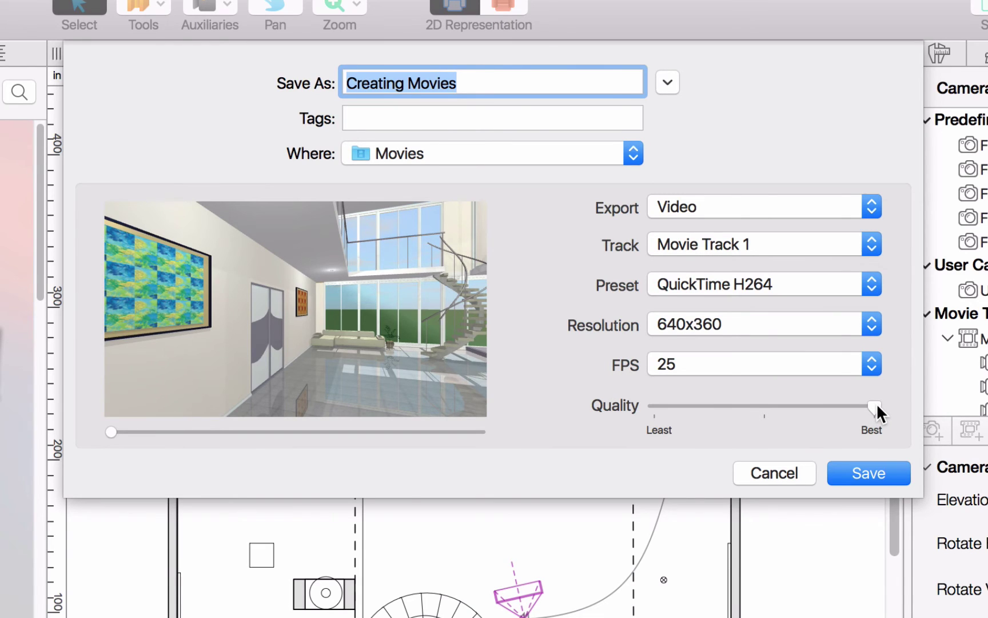
left_click(872, 207)
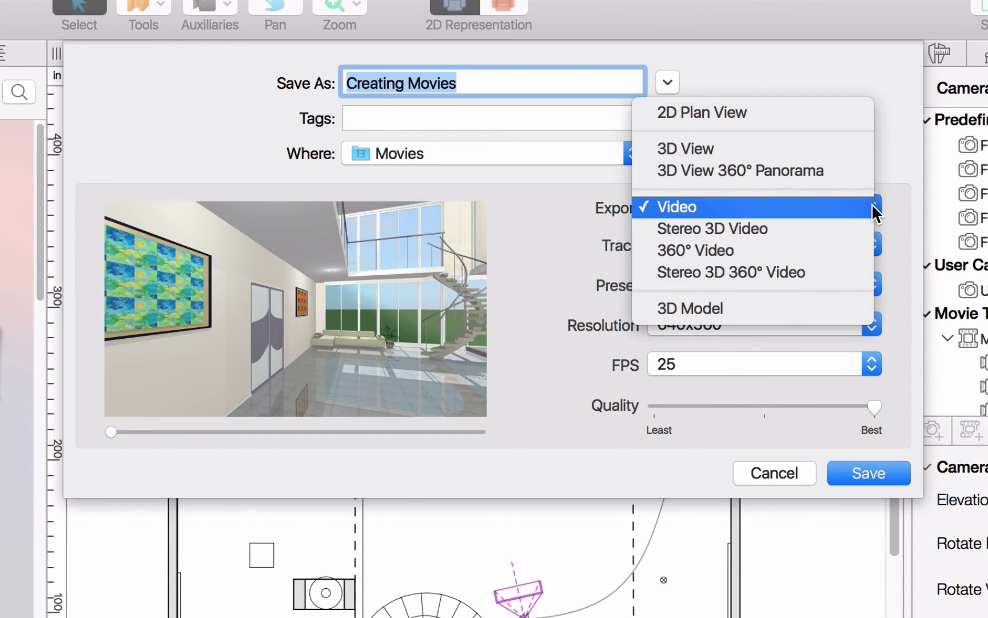